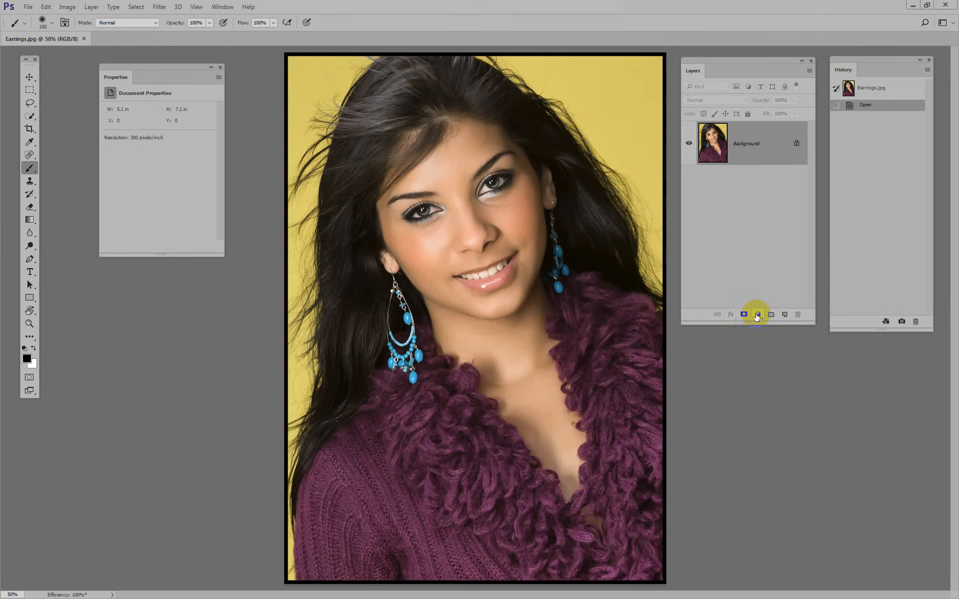
Step: Add a Hue/Saturation adjustment layer above the Background
click(757, 314)
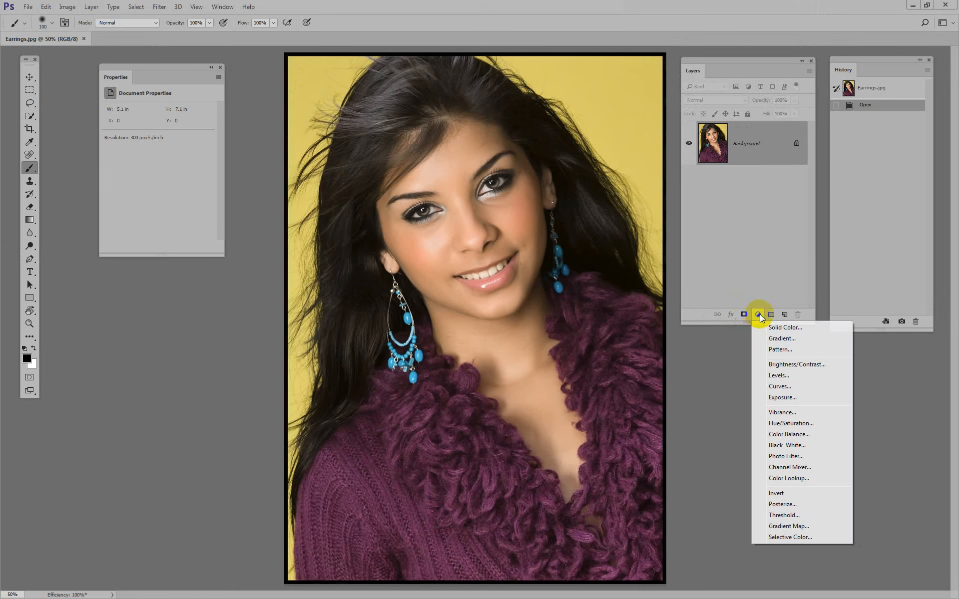
click(785, 427)
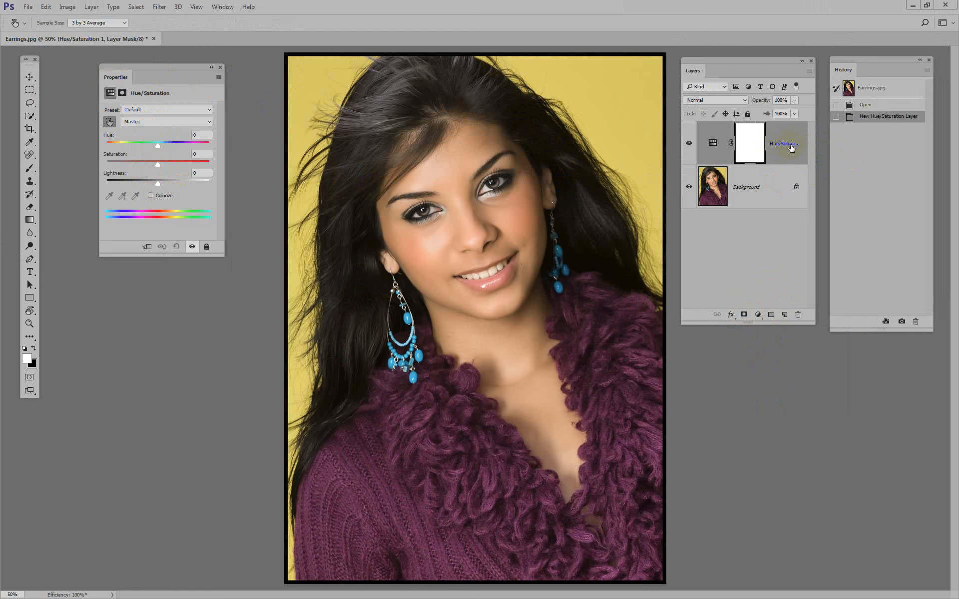
click(749, 142)
click(108, 196)
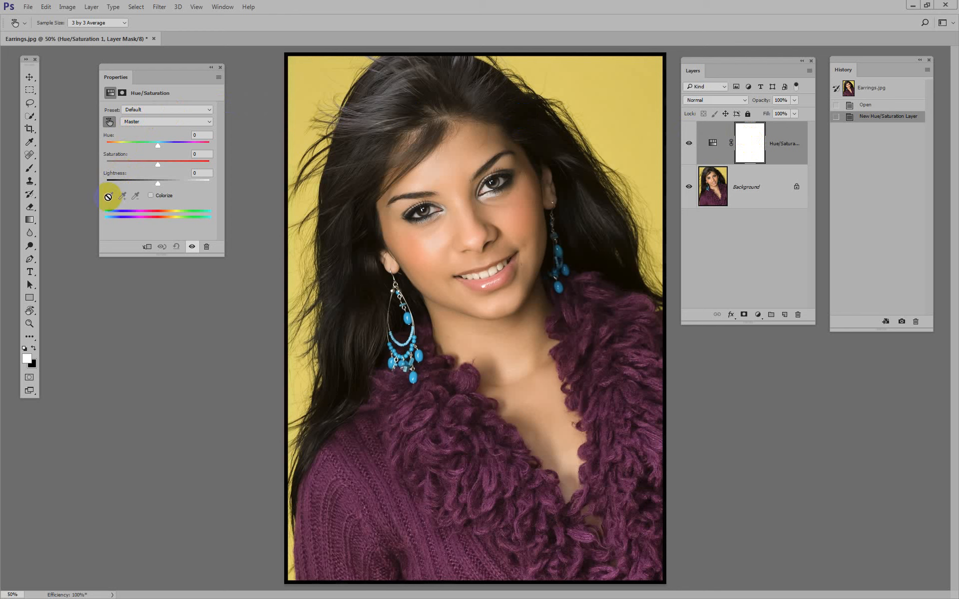
Step: Target the Cyans range of the Hue/Saturation adjustment and sample the blue of the larger earring's lowest beads
click(144, 121)
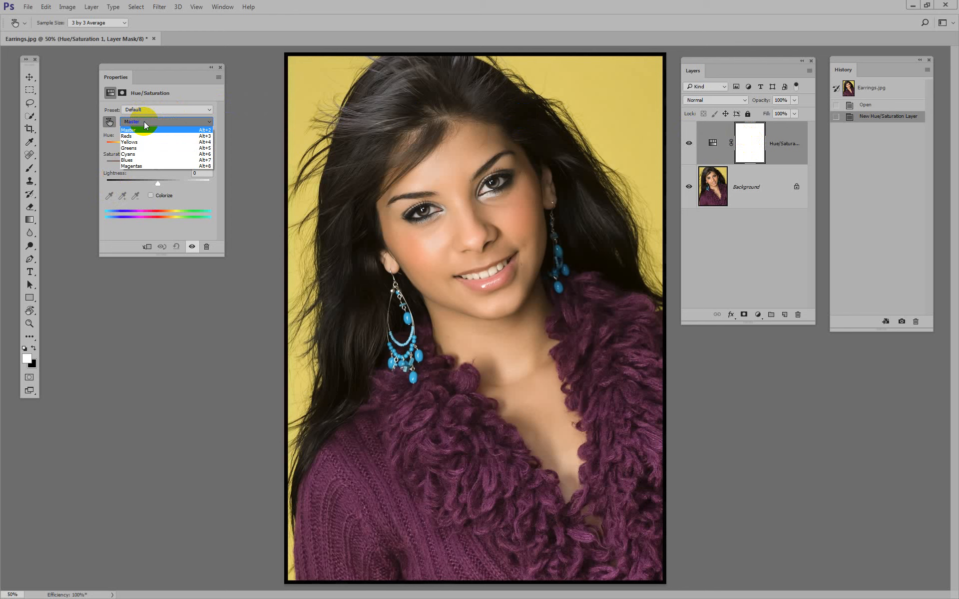
click(131, 155)
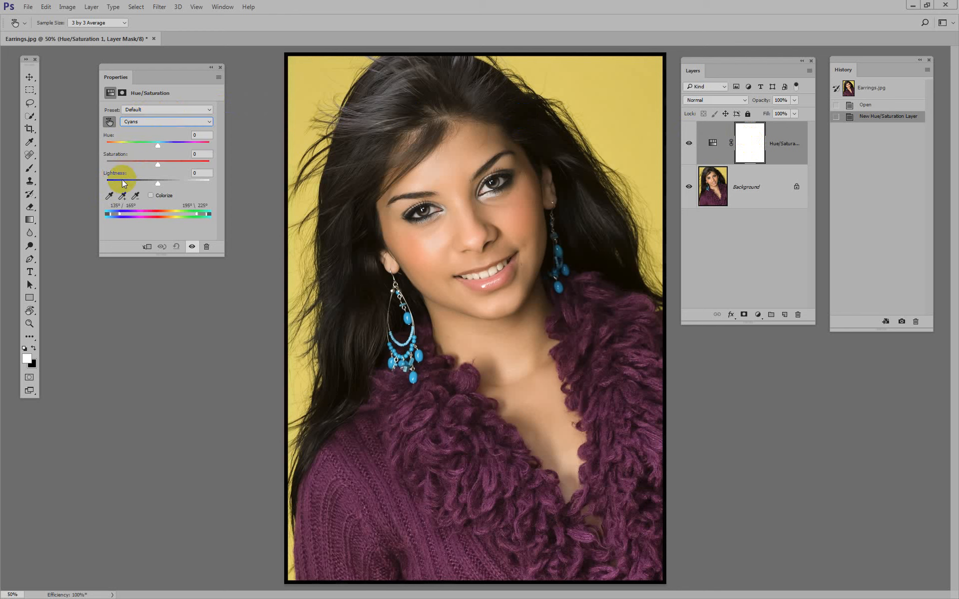
click(110, 195)
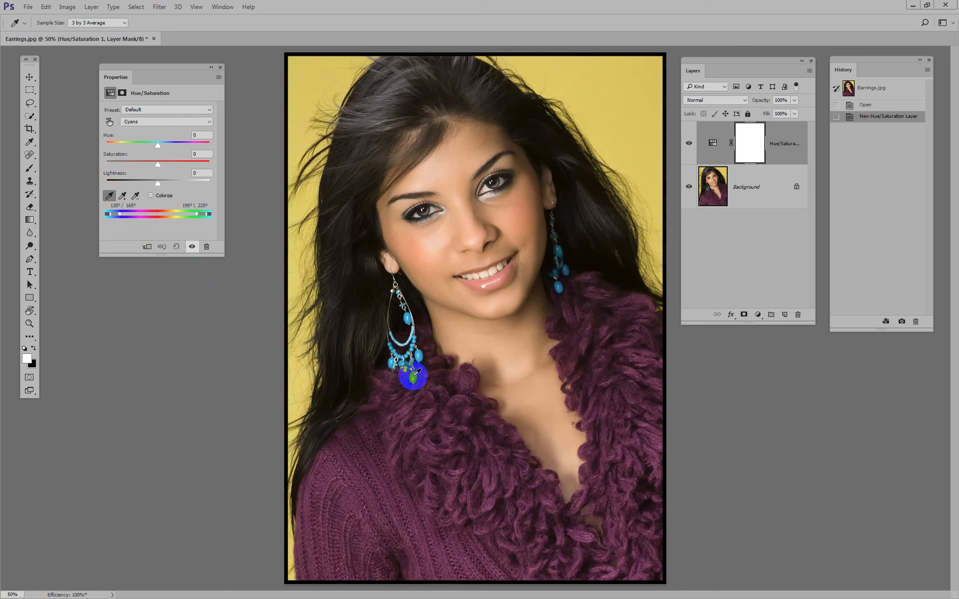
click(417, 372)
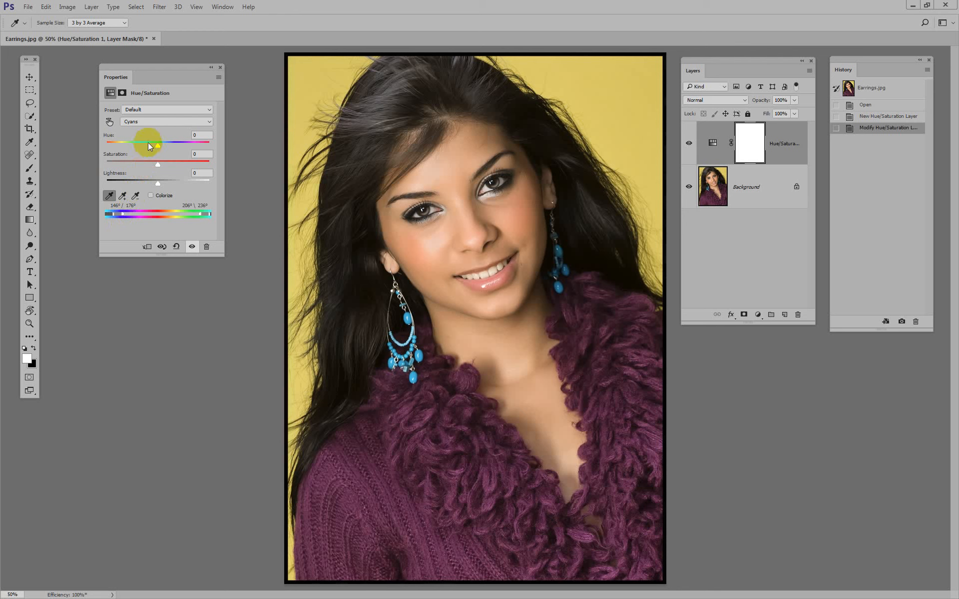
Step: Recolour the earrings magenta by setting the Cyans hue to +120 and lightness to -24
drag(157, 145, 183, 149)
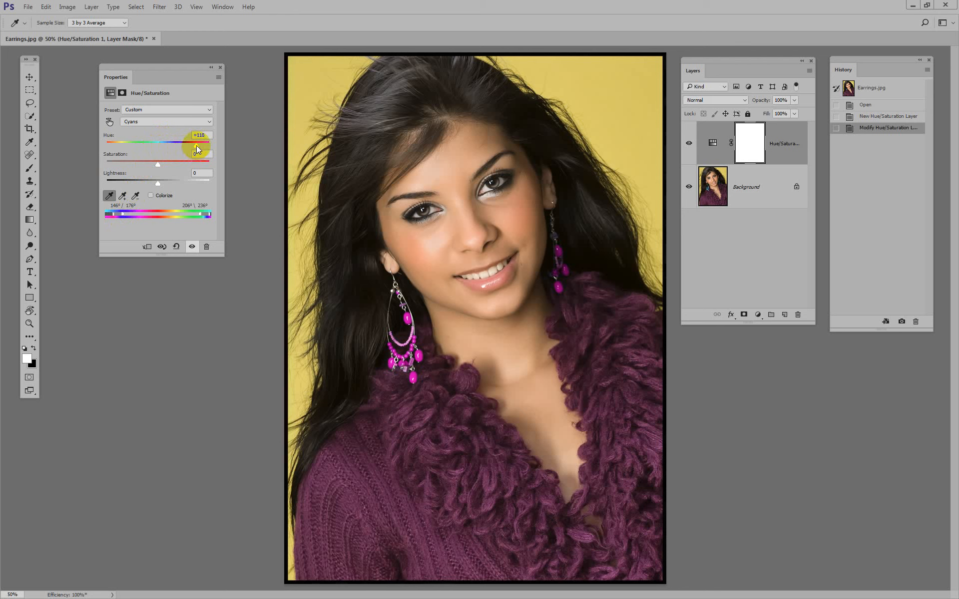
click(205, 137)
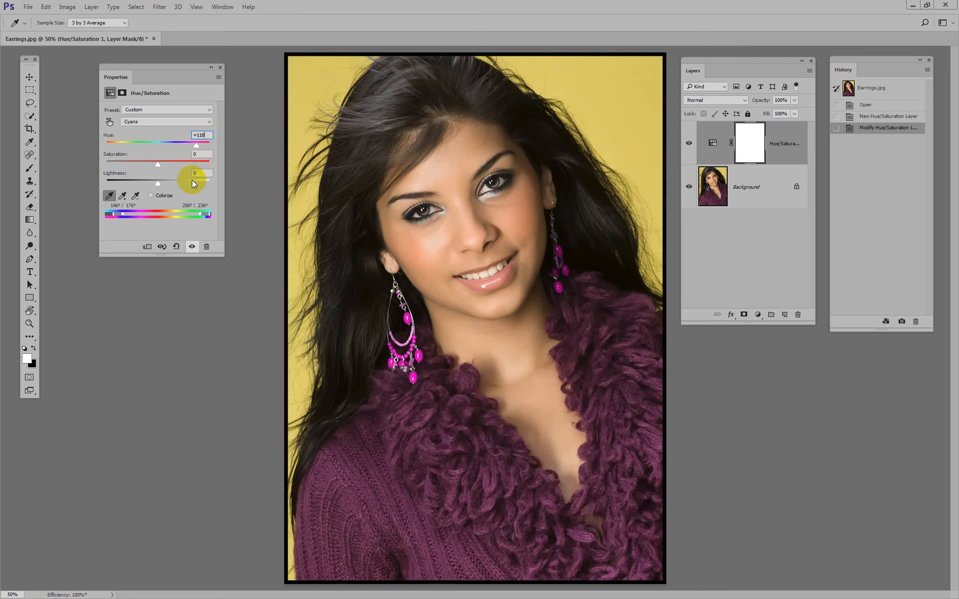
key(Up)
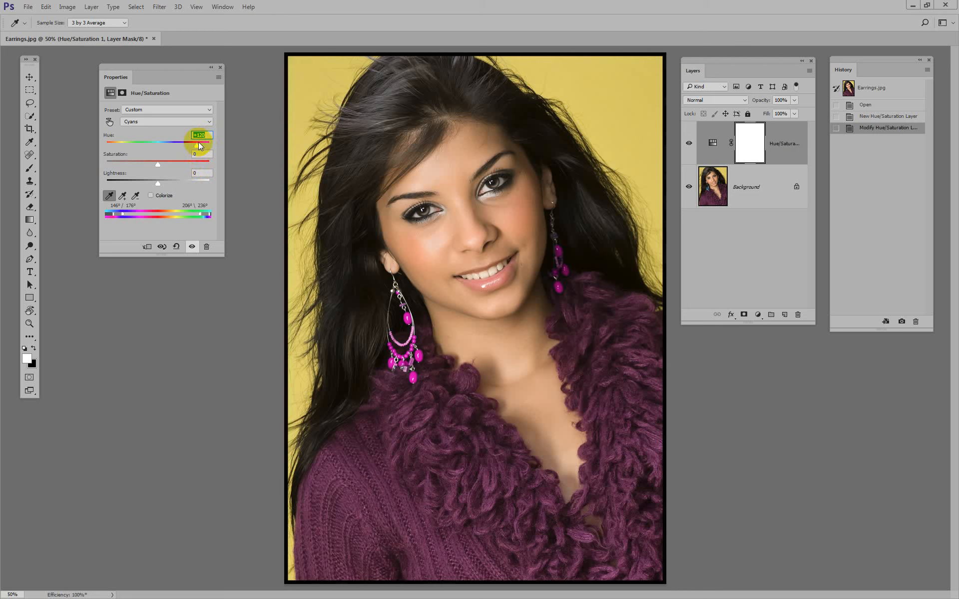
mouse_move(372, 409)
mouse_down()
mouse_move(394, 385)
mouse_move(409, 342)
mouse_move(426, 356)
mouse_up()
mouse_move(158, 184)
mouse_down()
mouse_move(216, 196)
mouse_move(114, 187)
mouse_move(143, 192)
mouse_up()
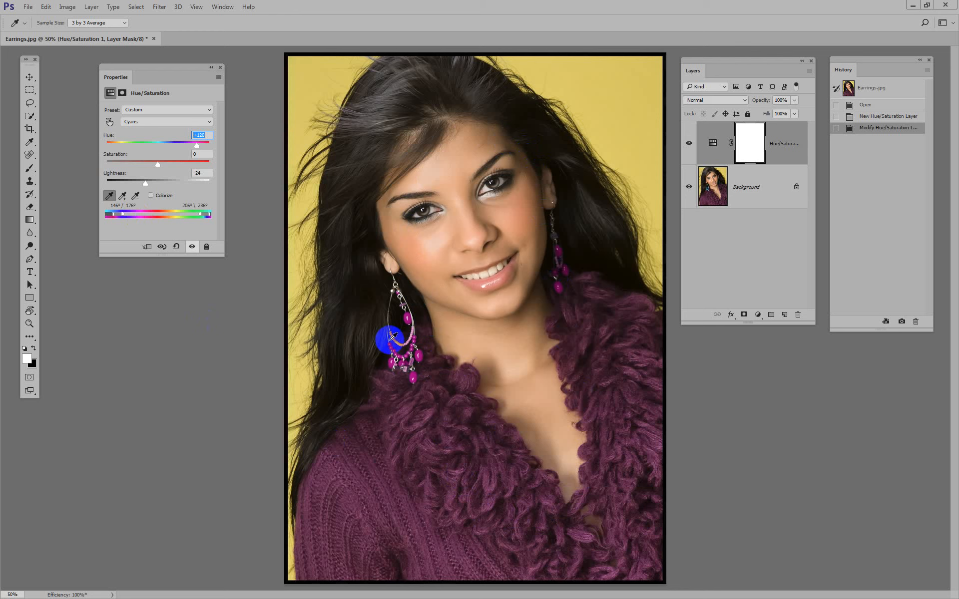
Step: Compare the earrings before and after by toggling the visibility of the Hue/Saturation layer
click(689, 143)
click(689, 144)
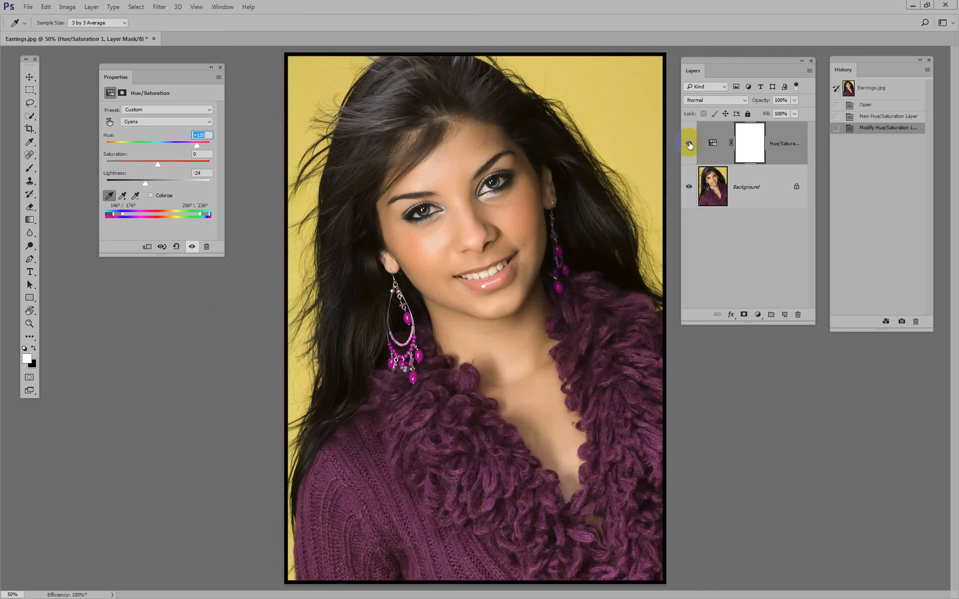
click(690, 145)
click(690, 145)
Step: Select the Hue/Saturation layer's mask and invert it to black to hide the recolouring
click(752, 146)
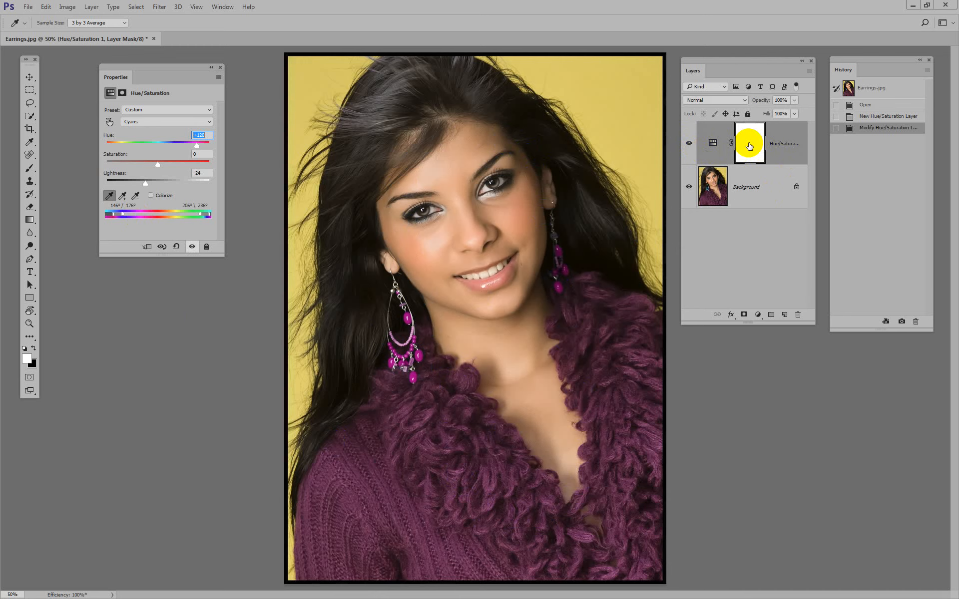
click(750, 146)
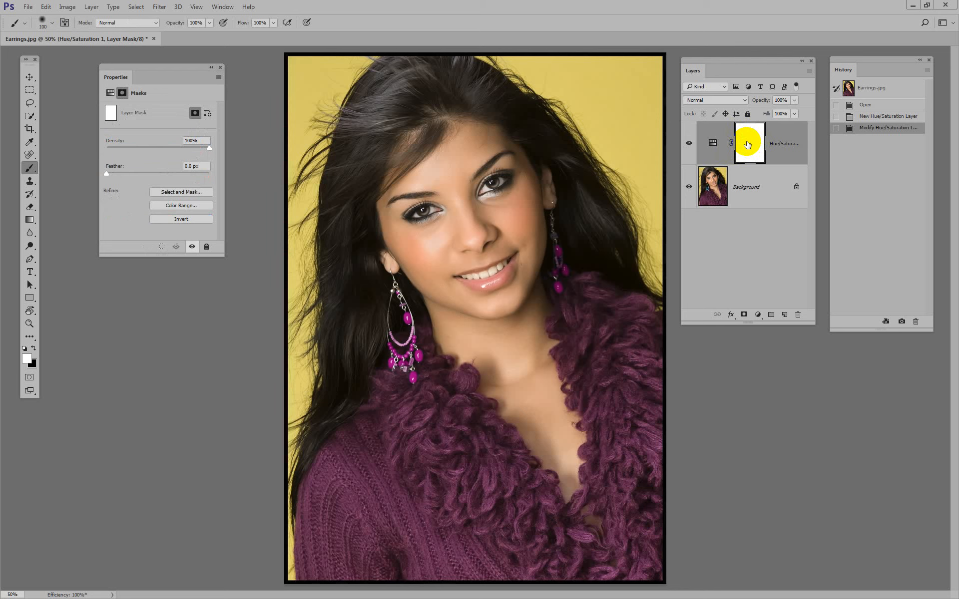
drag(748, 145, 748, 145)
key(ctrl+i)
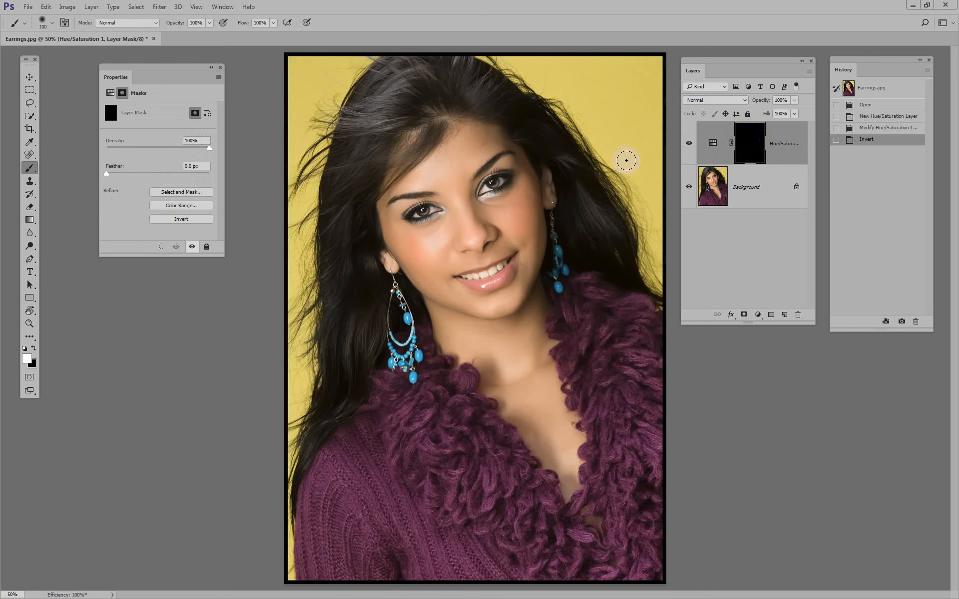
Step: Paint white on the layer mask over both earrings to reveal the magenta colour only there
mouse_move(426, 325)
mouse_down()
mouse_move(406, 313)
mouse_move(404, 374)
mouse_move(393, 340)
mouse_move(407, 370)
mouse_up()
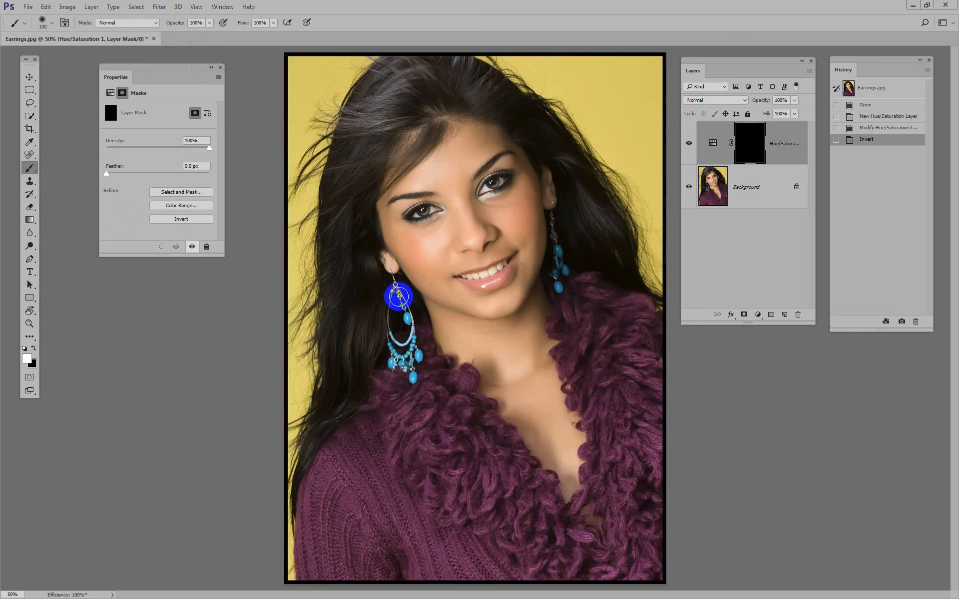
mouse_move(399, 297)
mouse_down()
mouse_move(415, 374)
mouse_move(384, 345)
mouse_move(413, 324)
mouse_move(394, 294)
mouse_move(392, 359)
mouse_move(413, 377)
mouse_move(392, 359)
mouse_move(411, 356)
mouse_move(412, 340)
mouse_move(396, 295)
mouse_move(400, 367)
mouse_up()
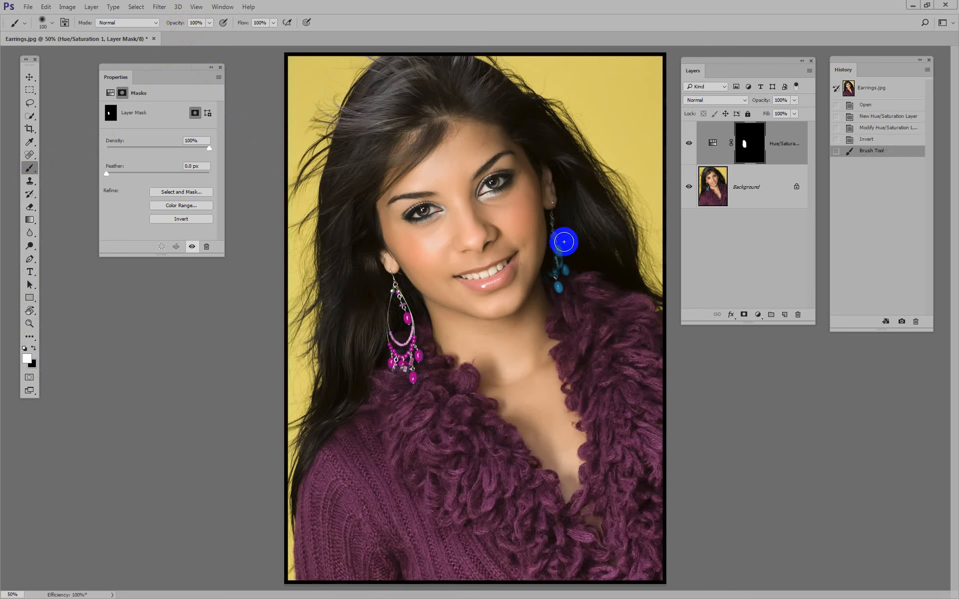
mouse_move(564, 241)
mouse_down()
mouse_move(556, 223)
mouse_move(559, 274)
mouse_move(567, 274)
mouse_move(559, 278)
mouse_move(557, 233)
mouse_up()
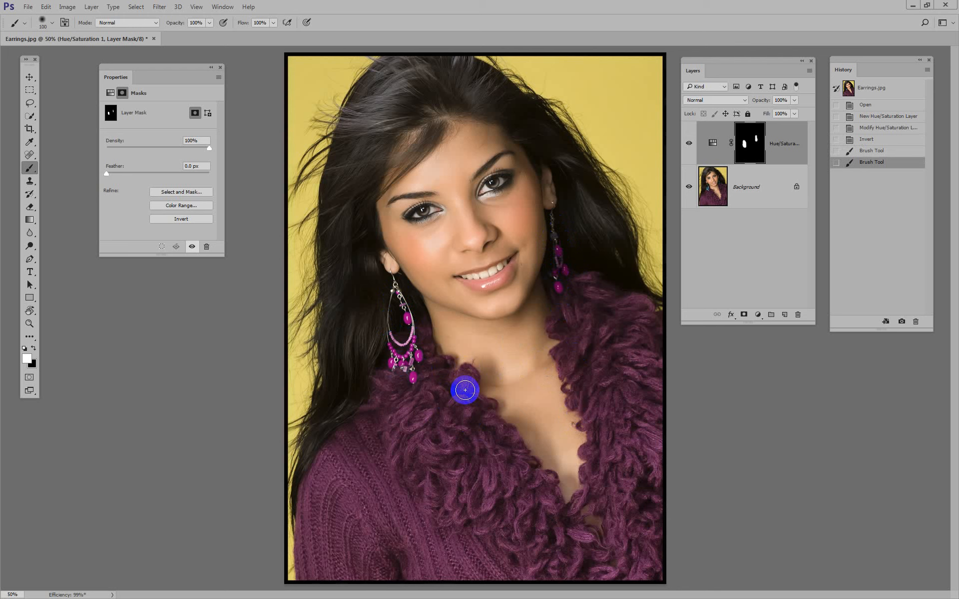
mouse_move(460, 369)
mouse_down()
mouse_move(471, 374)
mouse_move(446, 376)
mouse_up()
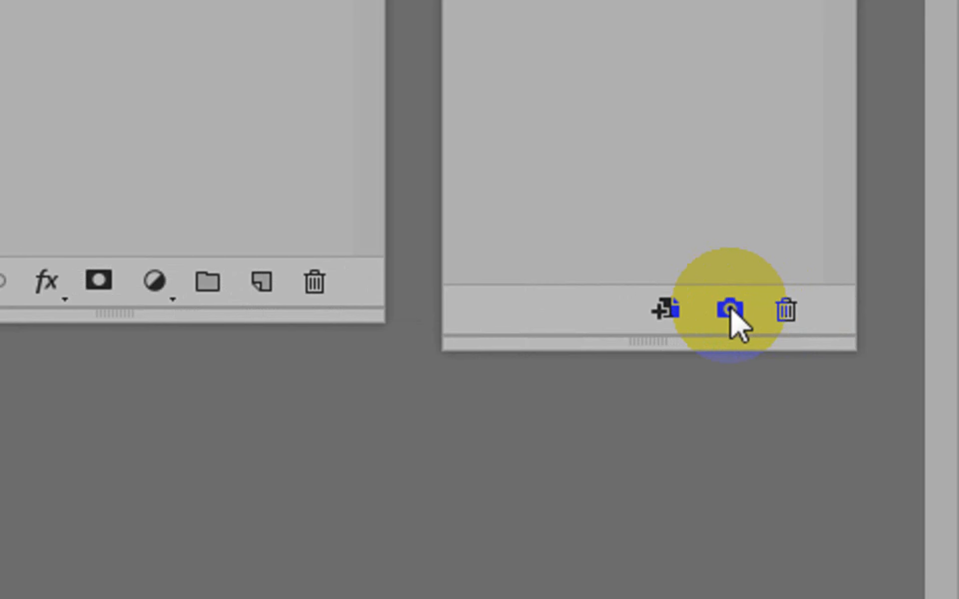
Step: Save the magenta-earring version as a history snapshot and delete the Hue/Saturation layer
click(732, 315)
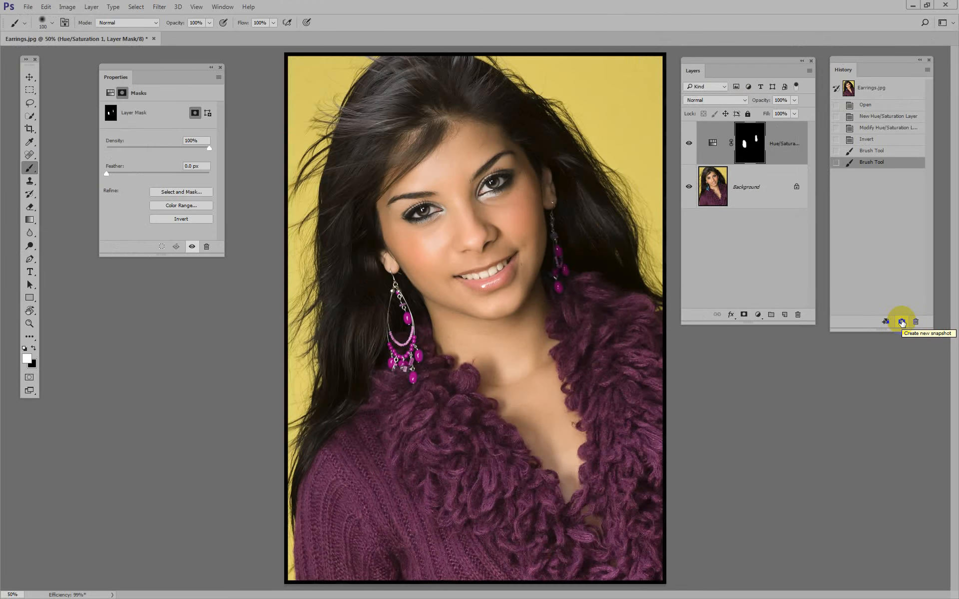
click(901, 322)
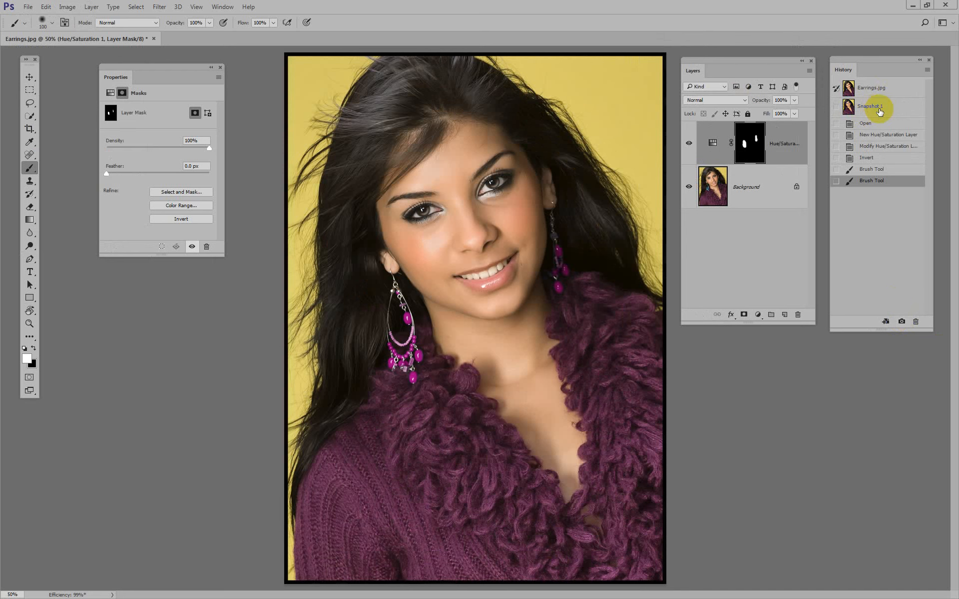
click(784, 145)
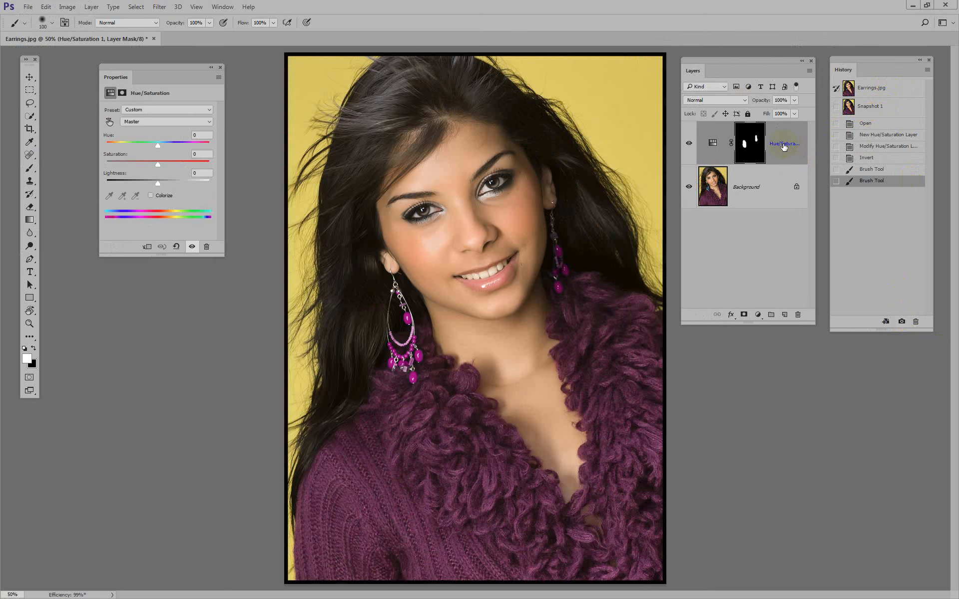
key(Delete)
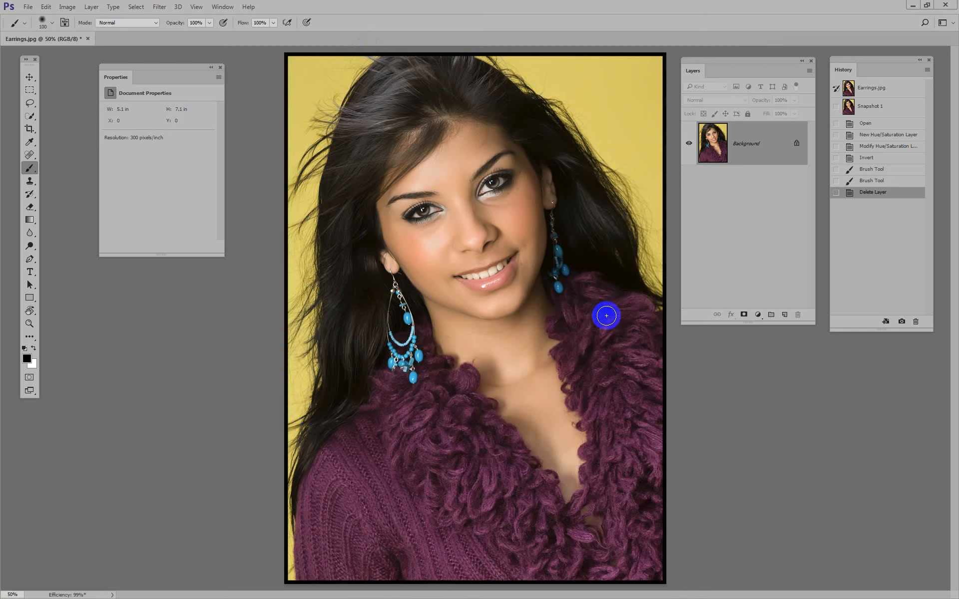
Step: Add a fresh Hue/Saturation adjustment layer and set its colour range to Yellows
click(758, 314)
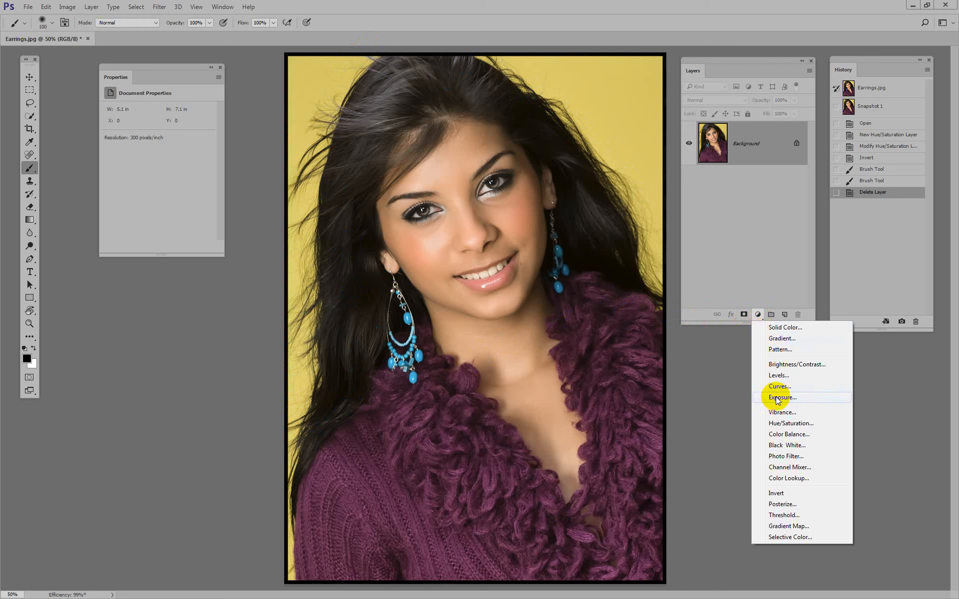
click(778, 428)
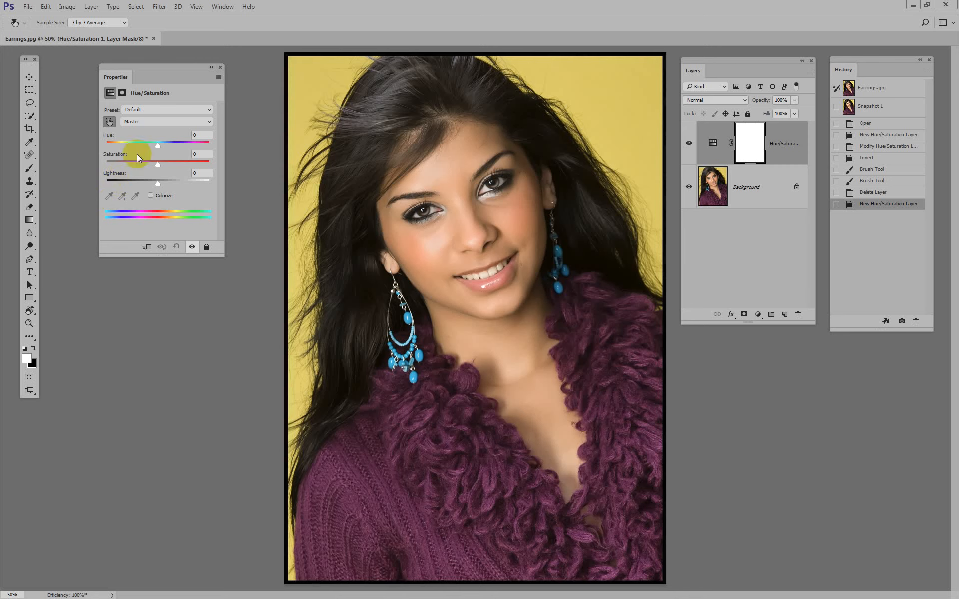
click(147, 121)
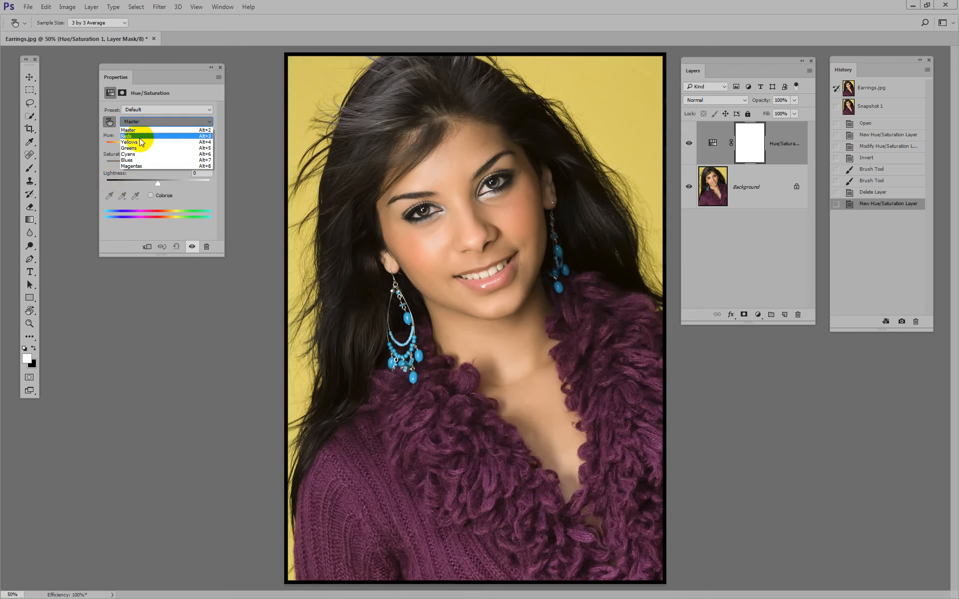
click(140, 143)
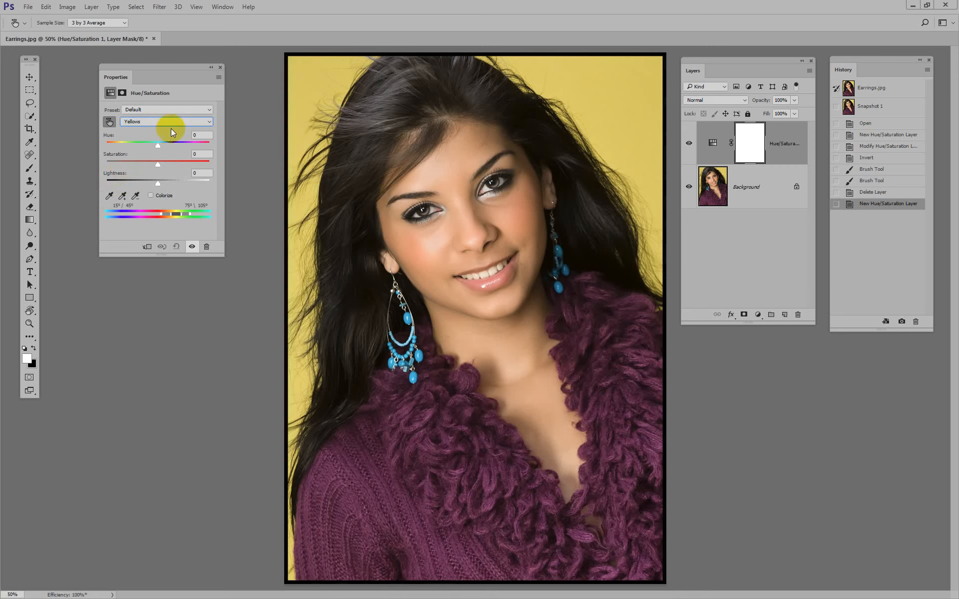
Step: Sample the yellow backdrop near the upper corner and set the Yellows hue to +142 to turn it blue
click(108, 196)
click(137, 195)
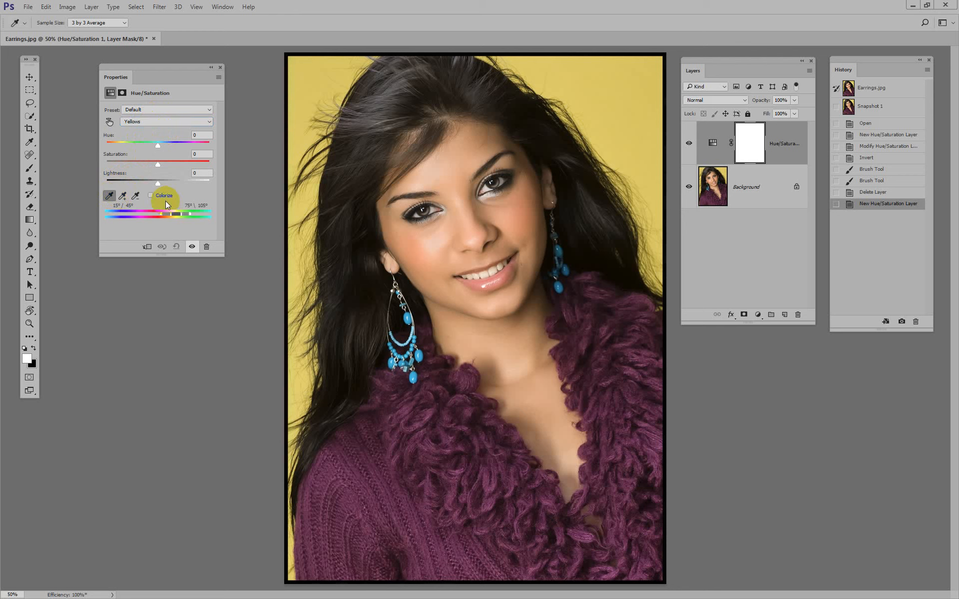
click(305, 88)
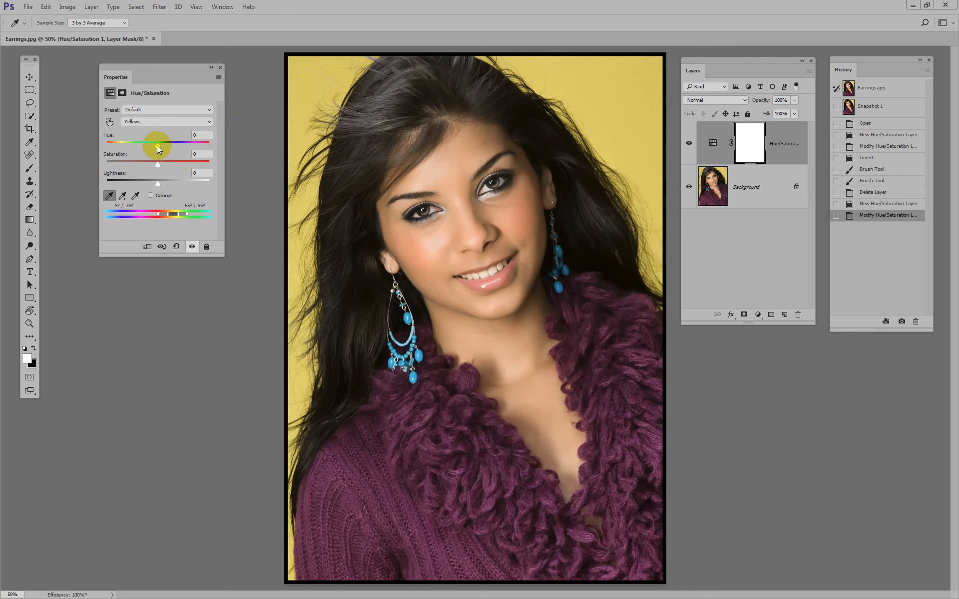
drag(157, 145, 202, 150)
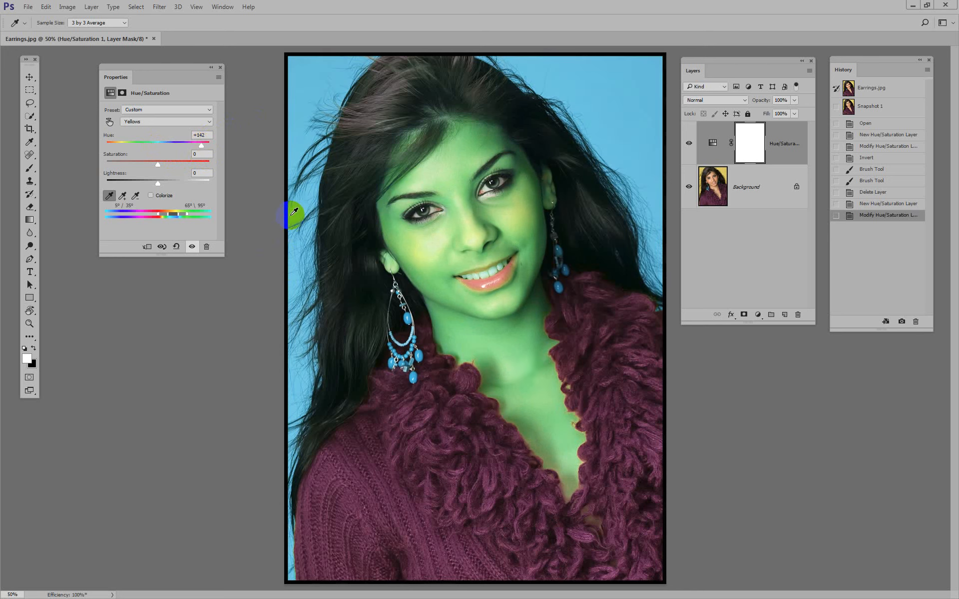
click(411, 367)
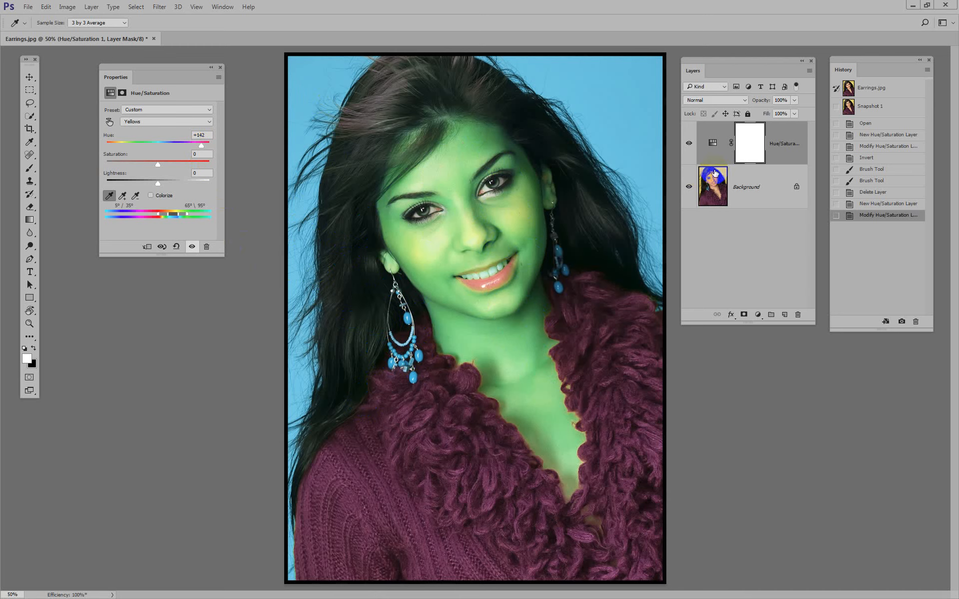
Step: Invert the mask of the yellow-range Hue/Saturation layer to black and activate the Brush tool
click(749, 147)
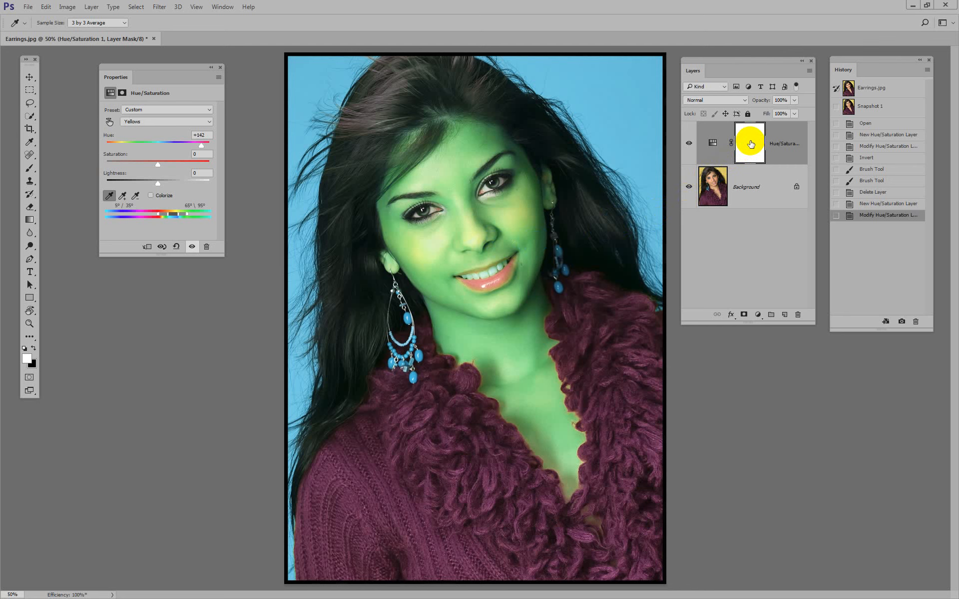
click(750, 144)
key(b)
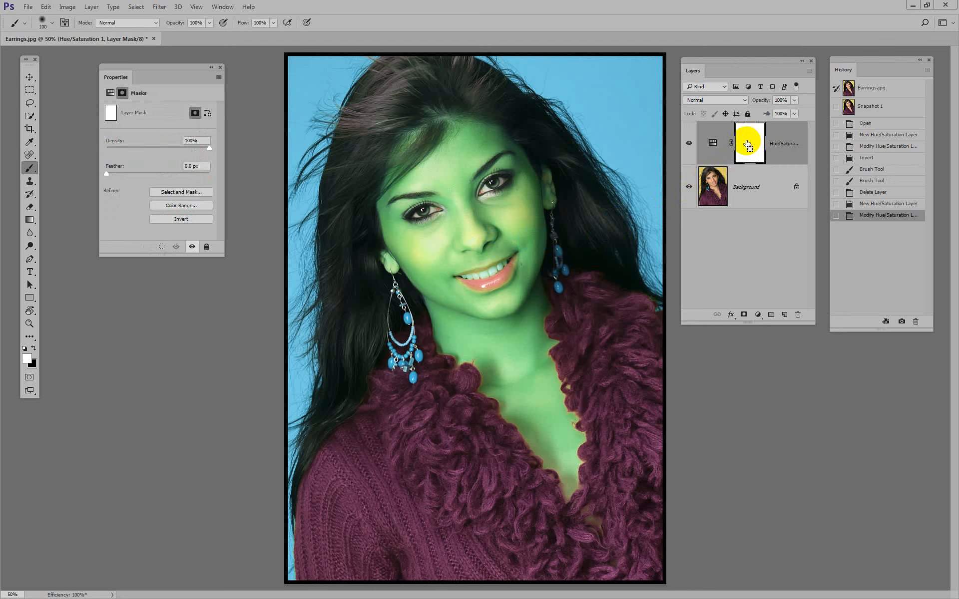
key(ctrl+i)
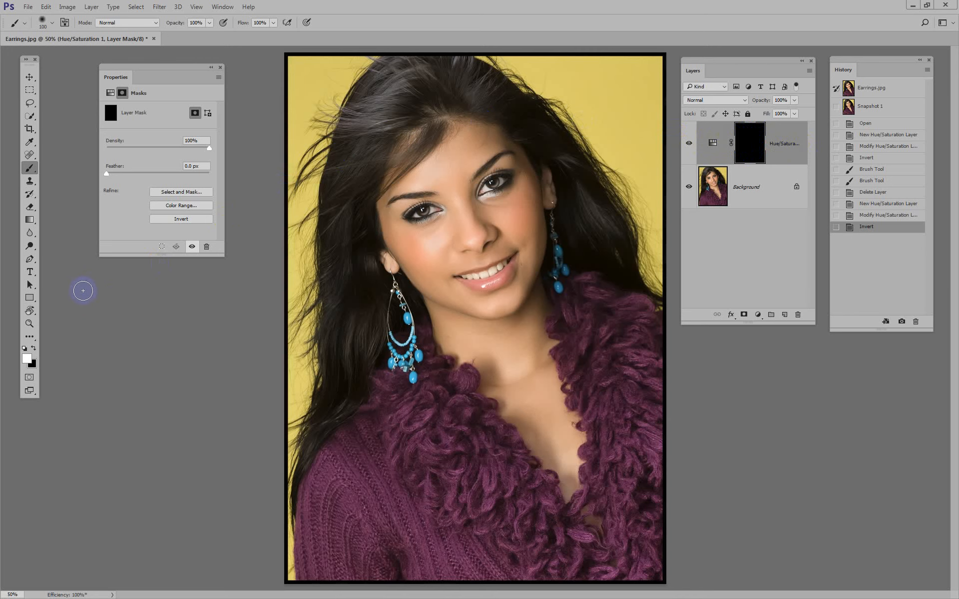
click(29, 169)
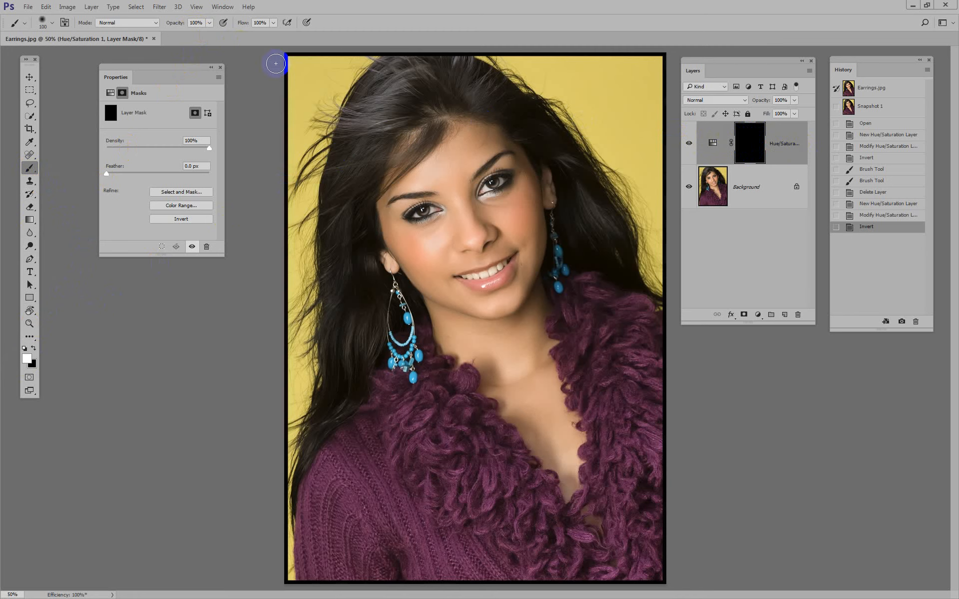
Step: Enlarge the brush to 250 px and paint white on the layer mask over the whole backdrop around the hair
key(bracketright)
key(bracketright)
key(bracketright)
key(bracketright)
key(bracketright)
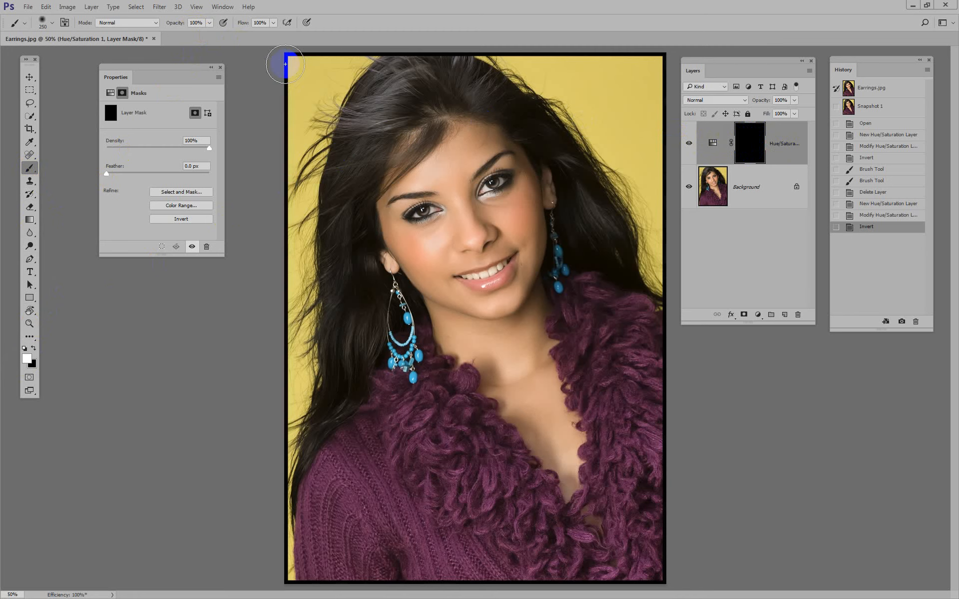
mouse_move(286, 63)
mouse_down()
mouse_move(359, 61)
mouse_move(330, 79)
mouse_move(365, 49)
mouse_move(305, 121)
mouse_move(313, 75)
mouse_move(289, 146)
mouse_move(311, 127)
mouse_move(299, 164)
mouse_up()
mouse_move(292, 215)
mouse_down()
mouse_move(304, 192)
mouse_move(288, 296)
mouse_move(304, 252)
mouse_move(299, 354)
mouse_move(303, 336)
mouse_move(289, 420)
mouse_move(292, 380)
mouse_move(269, 460)
mouse_move(261, 541)
mouse_move(268, 526)
mouse_move(269, 590)
mouse_move(305, 159)
mouse_up()
mouse_move(395, 107)
mouse_down()
mouse_move(482, 60)
mouse_move(670, 78)
mouse_move(616, 44)
mouse_move(520, 53)
mouse_move(522, 72)
mouse_move(589, 116)
mouse_move(625, 125)
mouse_move(643, 92)
mouse_move(654, 110)
mouse_move(634, 178)
mouse_move(625, 169)
mouse_move(655, 229)
mouse_move(658, 265)
mouse_move(627, 156)
mouse_move(535, 47)
mouse_move(632, 58)
mouse_move(655, 92)
mouse_up()
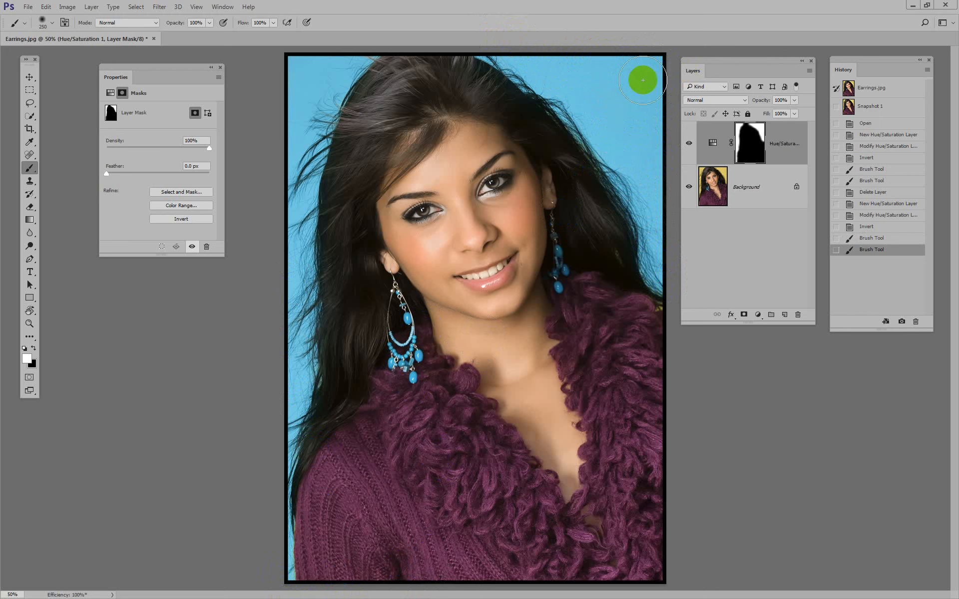
Step: Examine the recoloured backdrop between the fine hair strands up close with the panels hidden, and return to the full image
key(z)
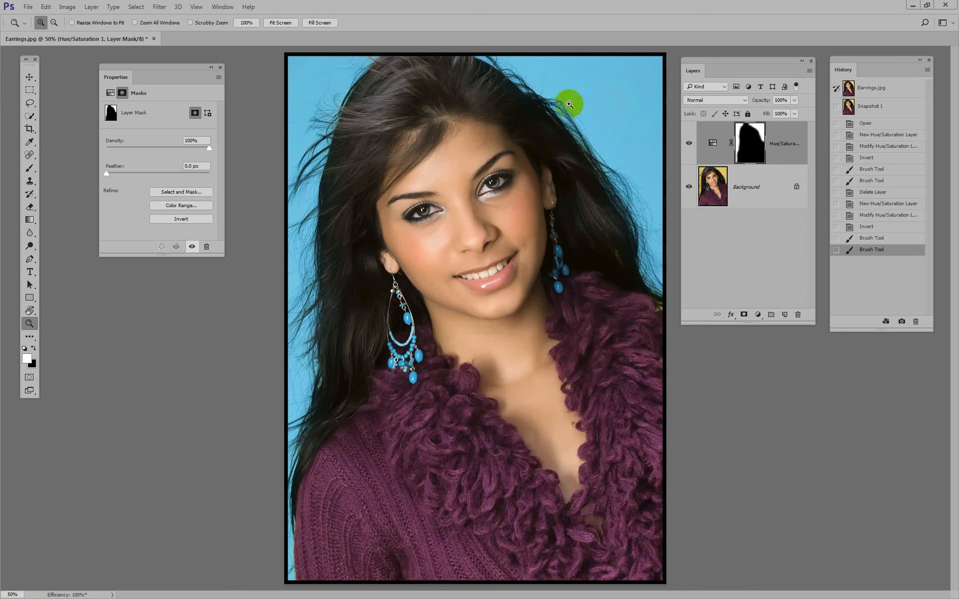
drag(544, 86, 627, 159)
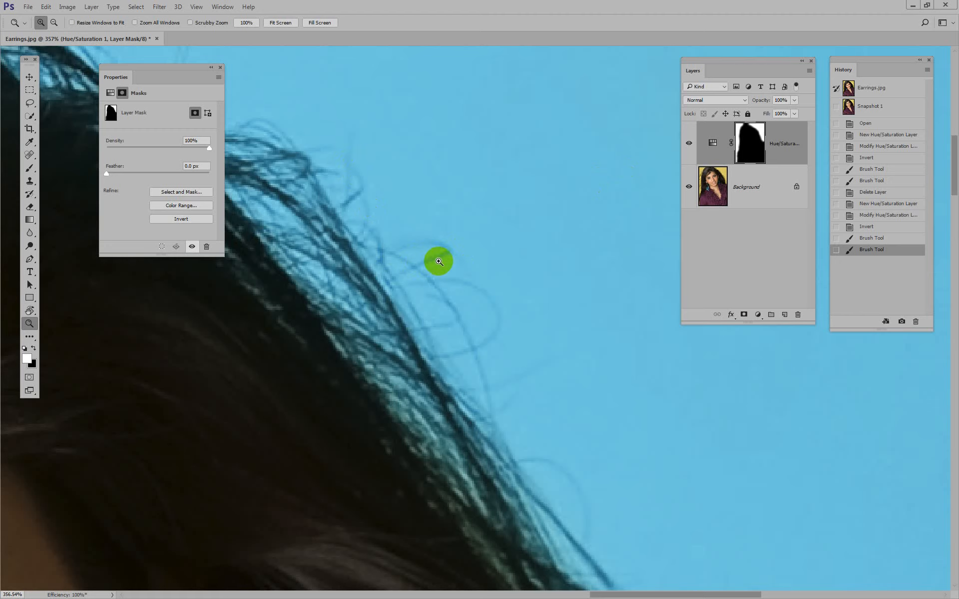
key(Tab)
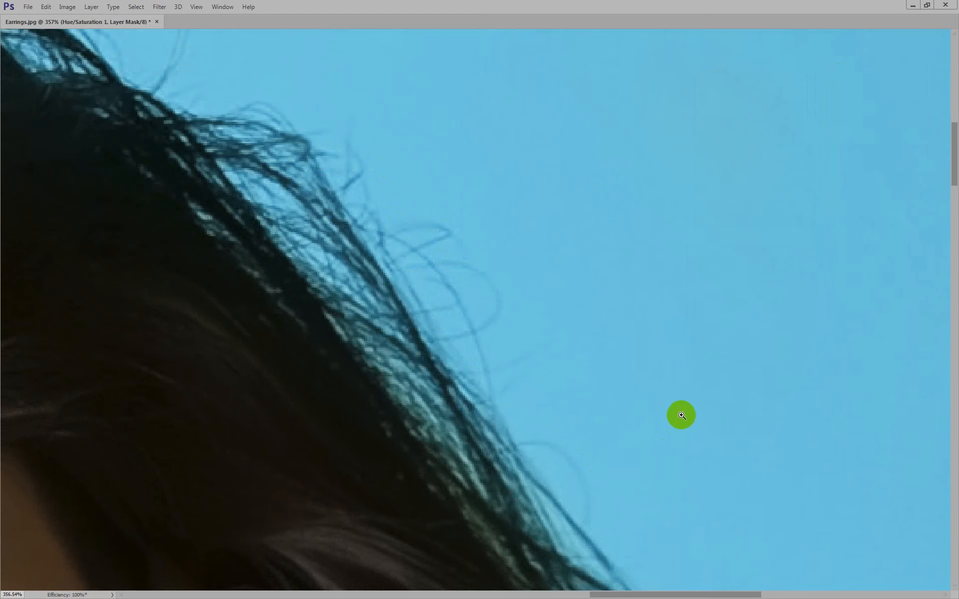
drag(679, 406, 516, 84)
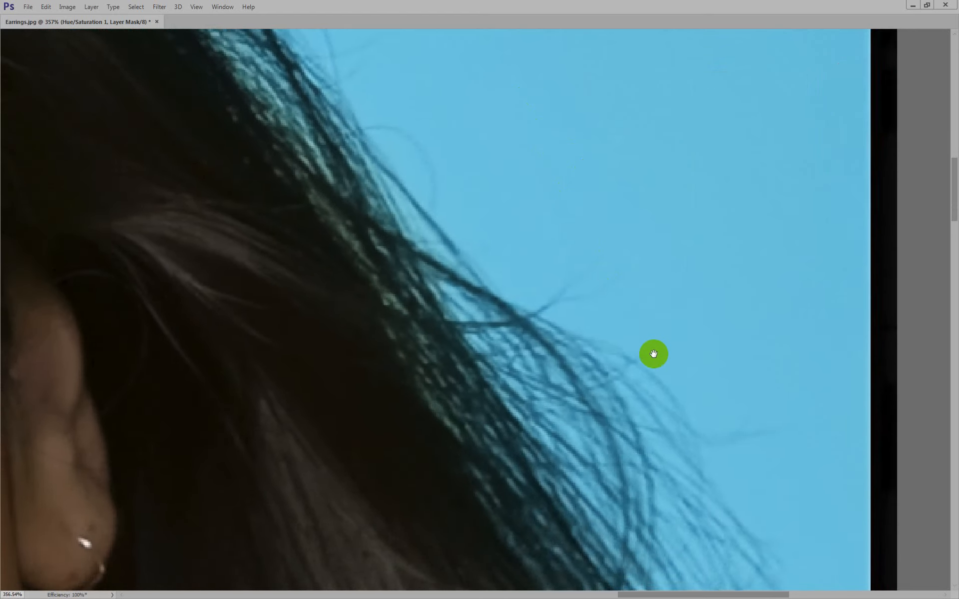
drag(653, 353, 816, 529)
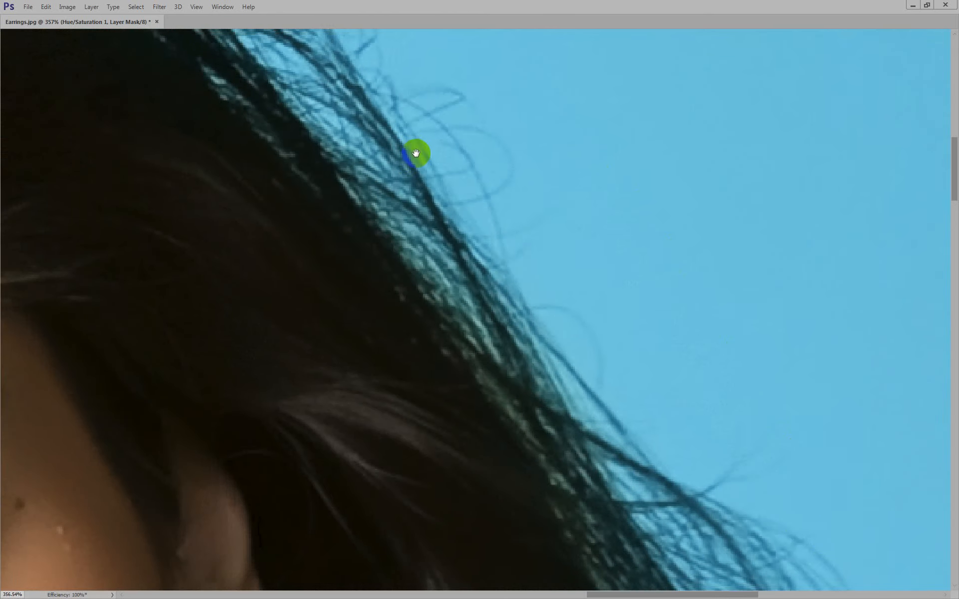
drag(418, 152, 723, 430)
key(v)
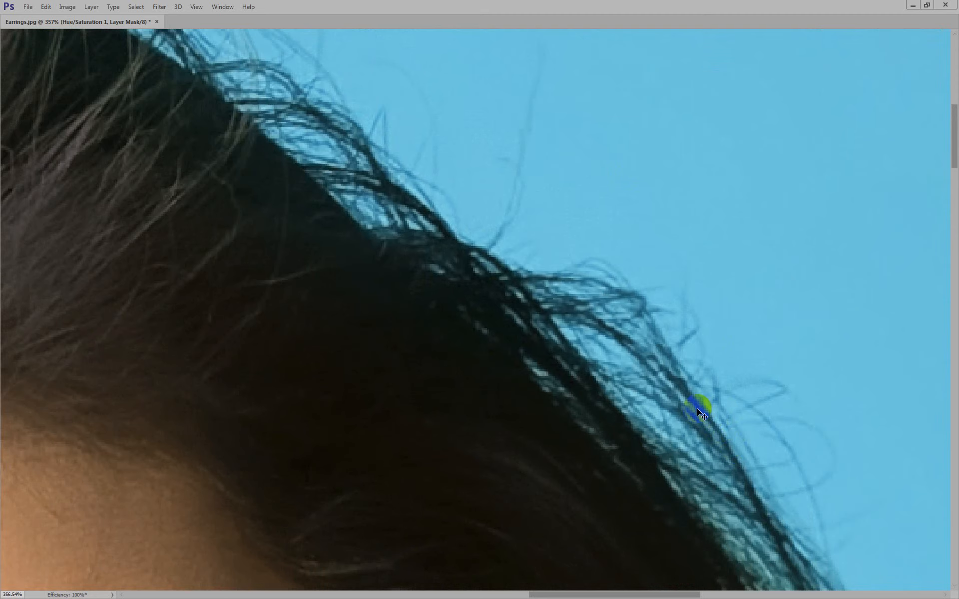
key(ctrl+0)
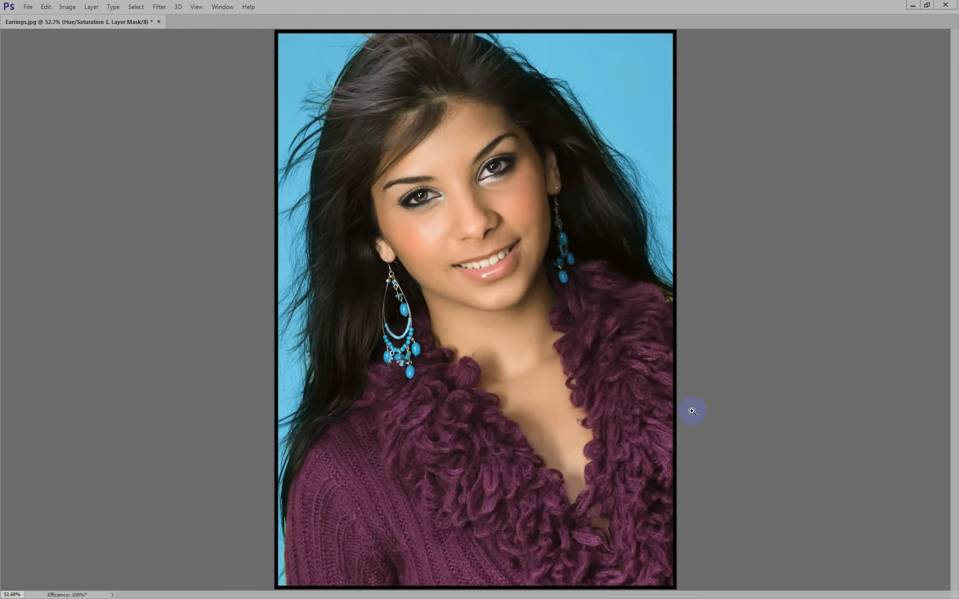
Step: Show the panels again, save the blue-backdrop version as a history snapshot, and compare it with the original and Snapshot 1
key(Tab)
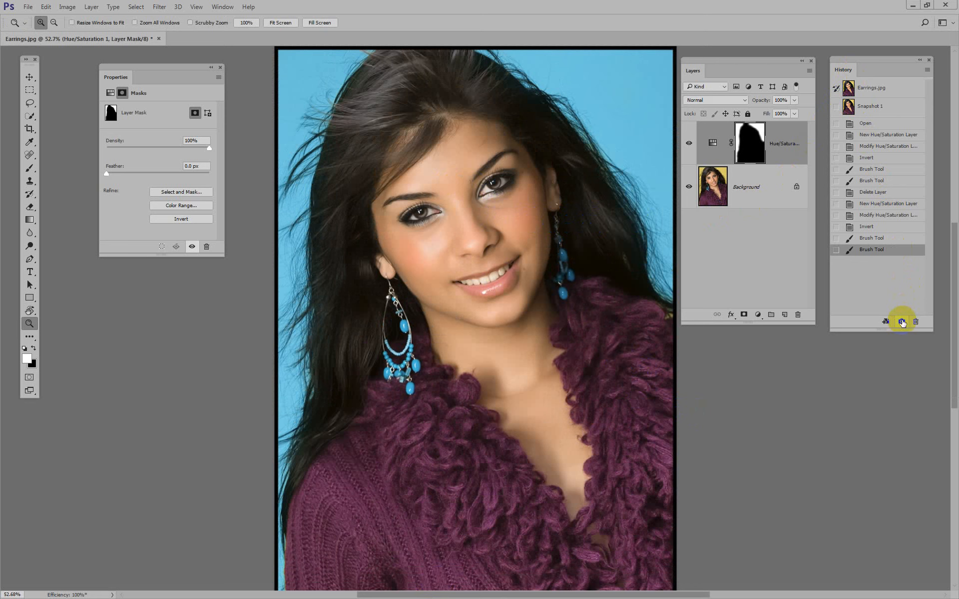
click(901, 322)
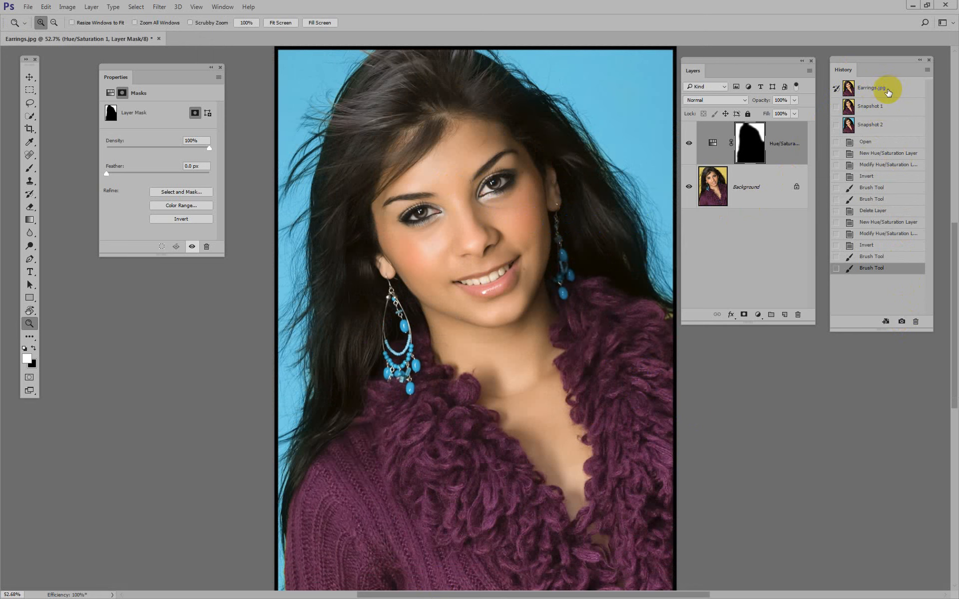
click(886, 91)
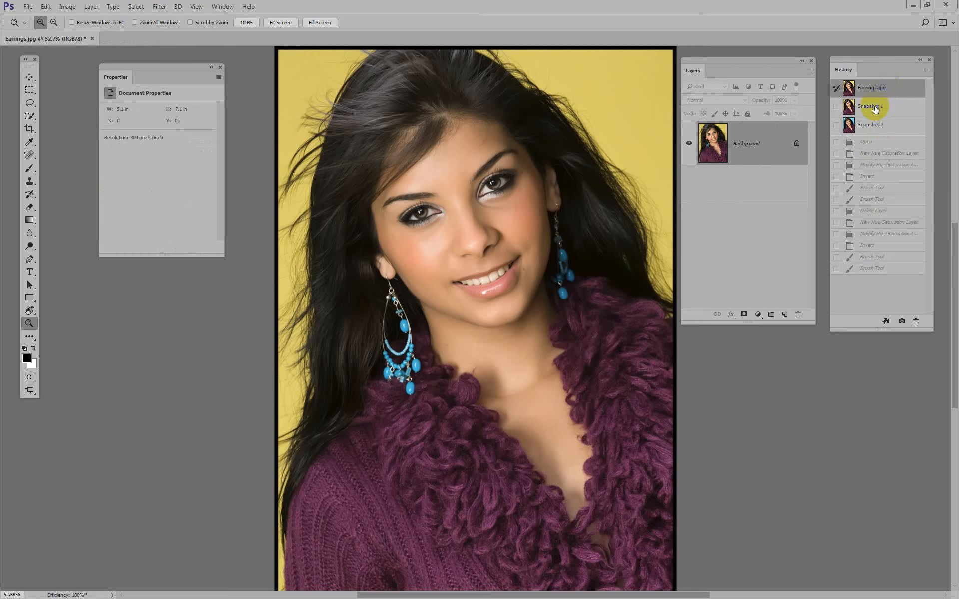
click(875, 109)
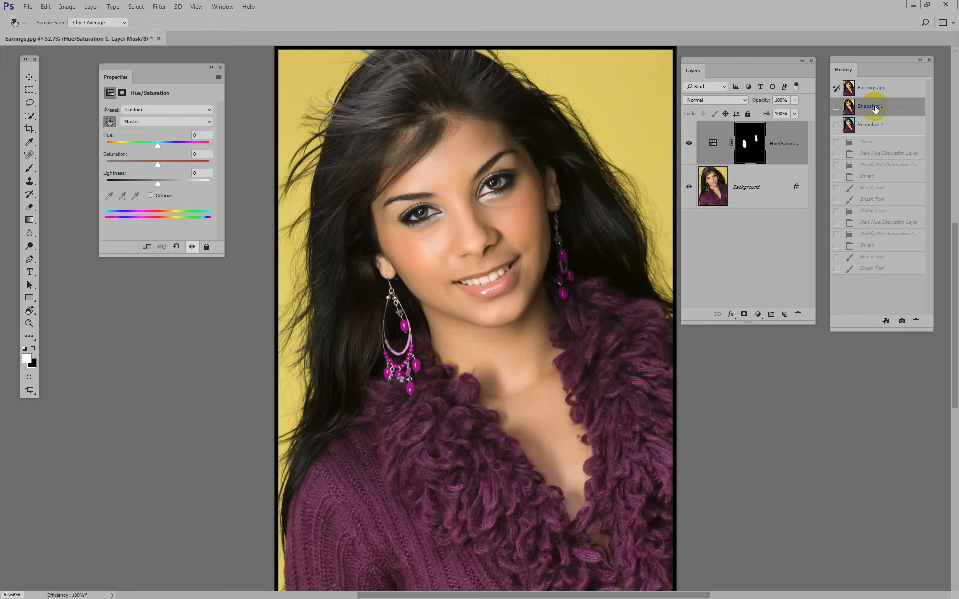
click(875, 125)
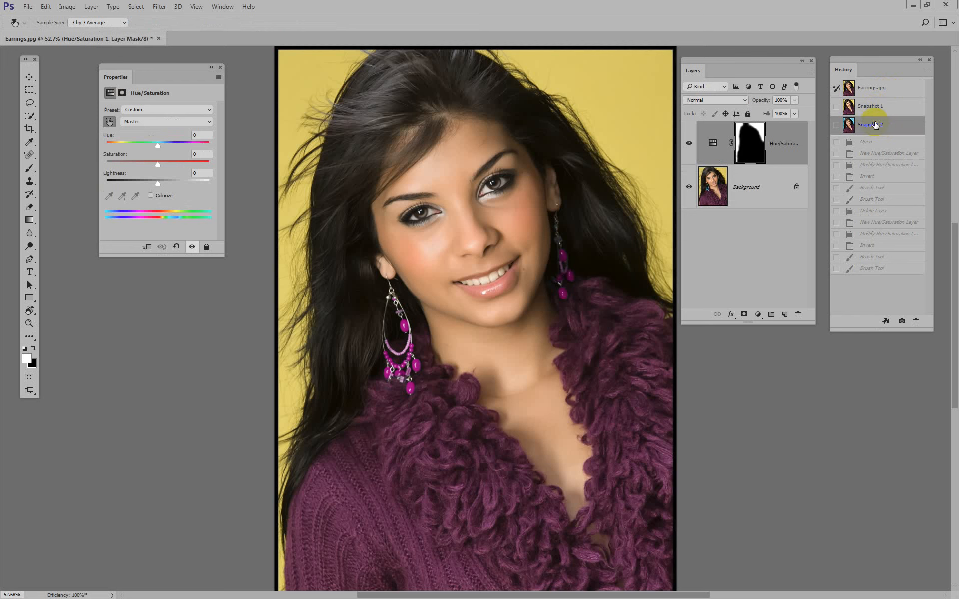